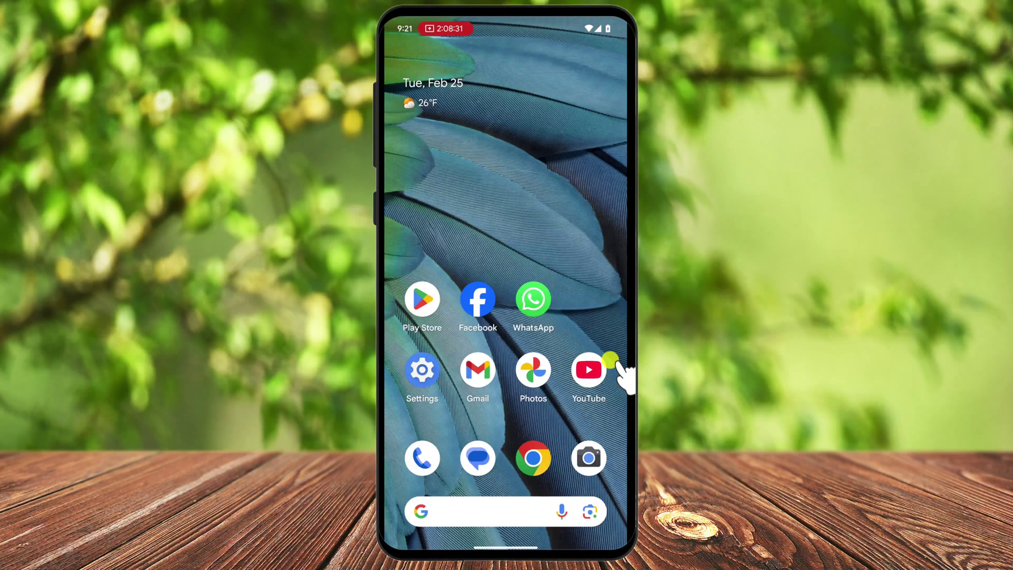
- Go from the home screen into Settings and open the Apps page
{"action": "left_click", "coordinate": [590, 360]}
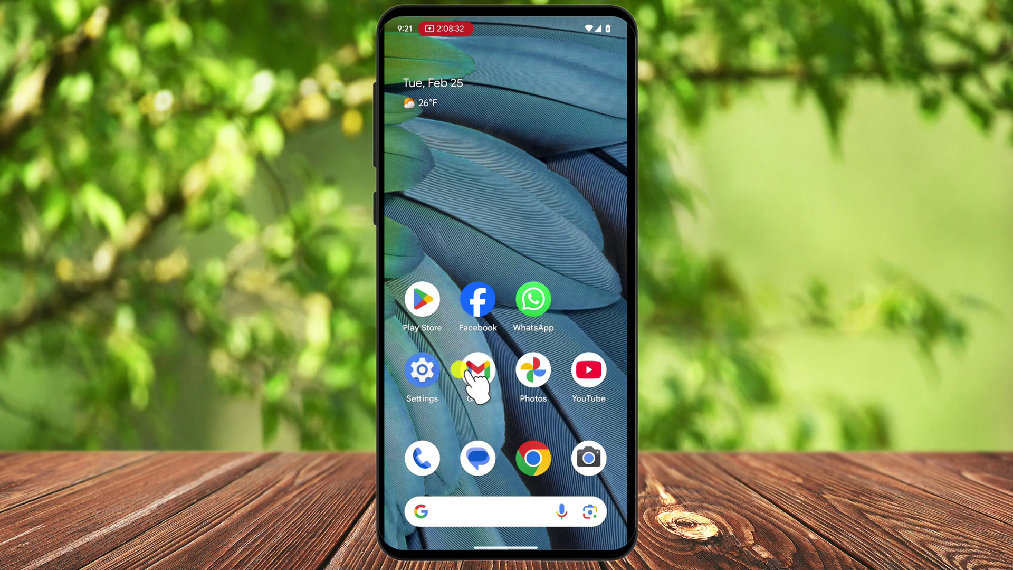
{"action": "left_click", "coordinate": [422, 370]}
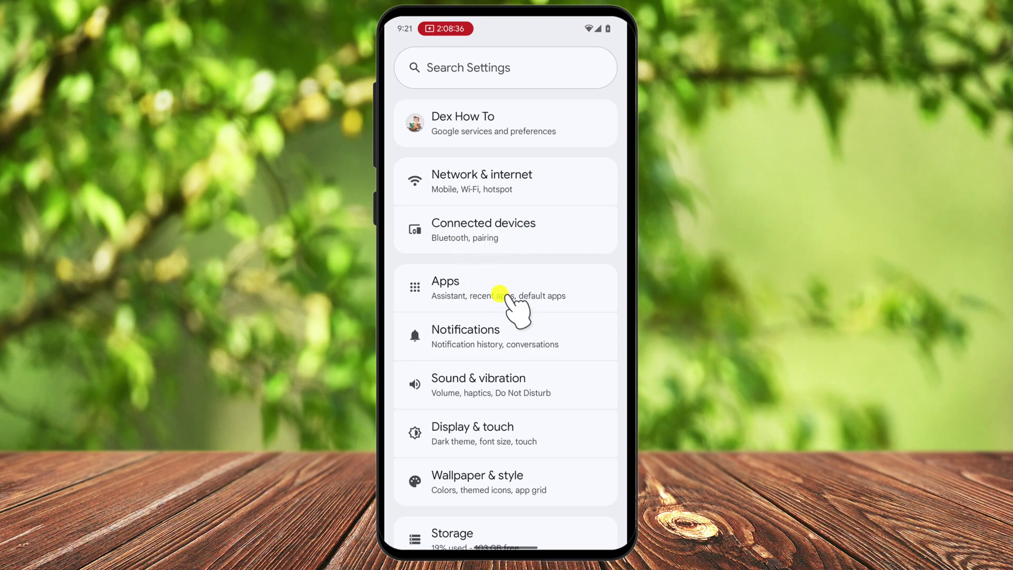
{"action": "left_click", "coordinate": [500, 295]}
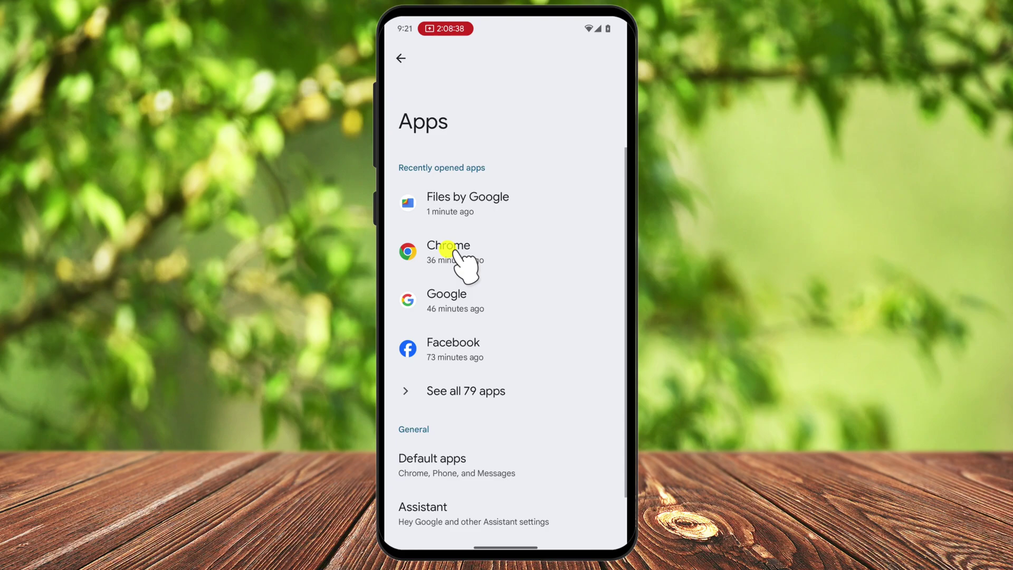
{"action": "scroll", "coordinate": [479, 415], "scroll_direction": "down", "scroll_amount": 3}
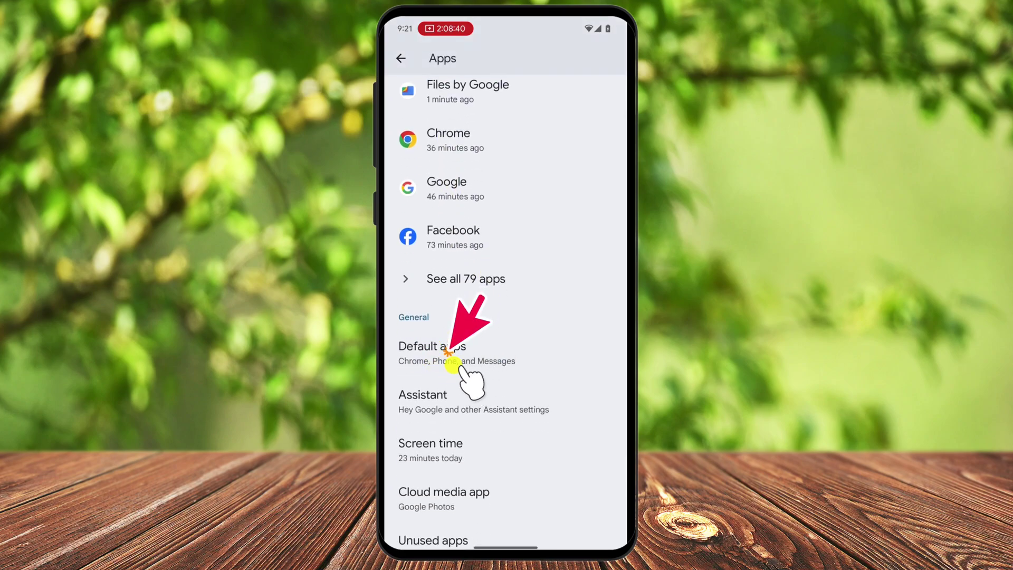
- Check the default browser app under Default apps, which is Chrome
{"action": "left_click", "coordinate": [455, 364]}
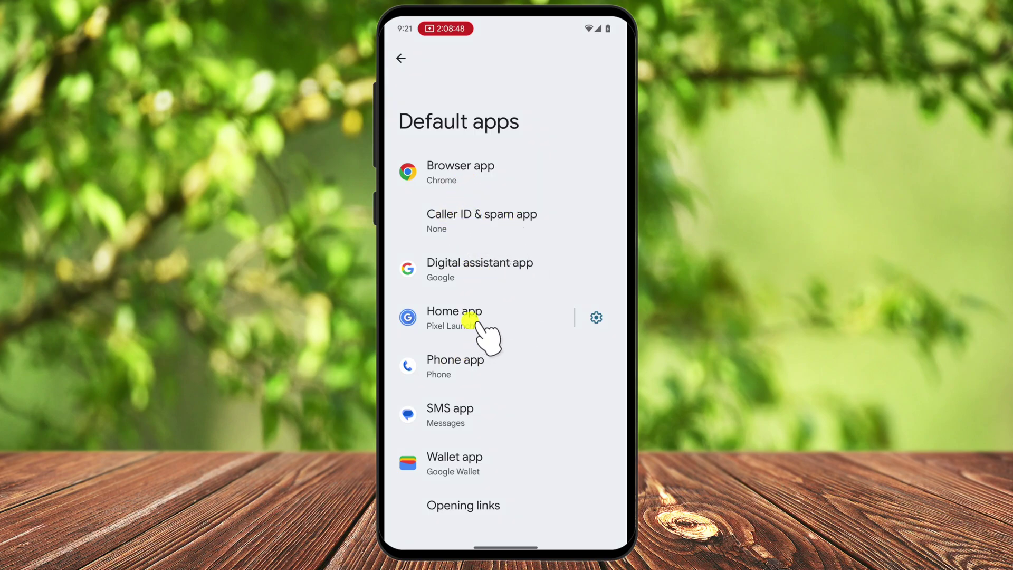
{"action": "left_click", "coordinate": [479, 173]}
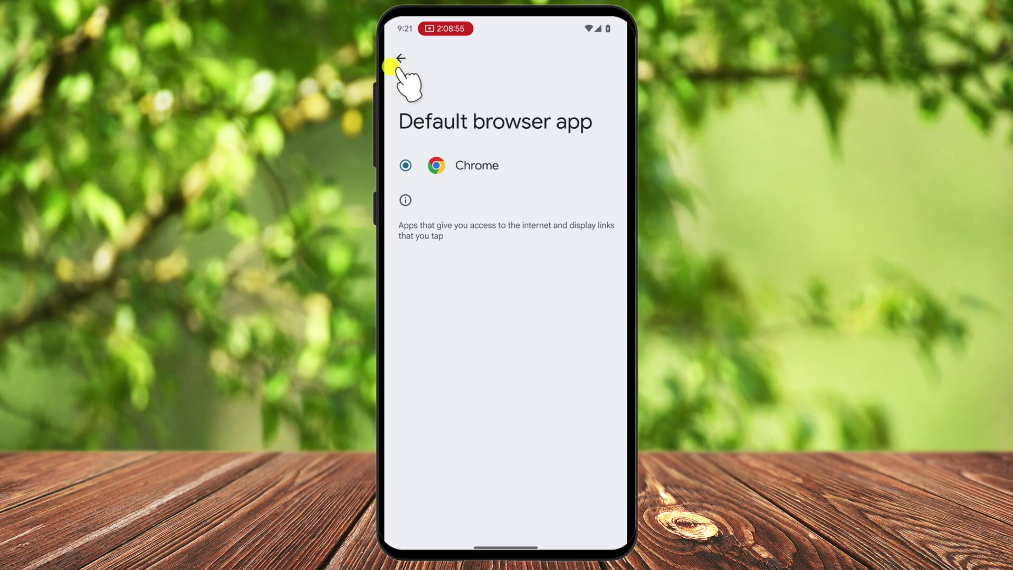
- Change the default caller ID & spam app from None to Phone
{"action": "left_click", "coordinate": [398, 61]}
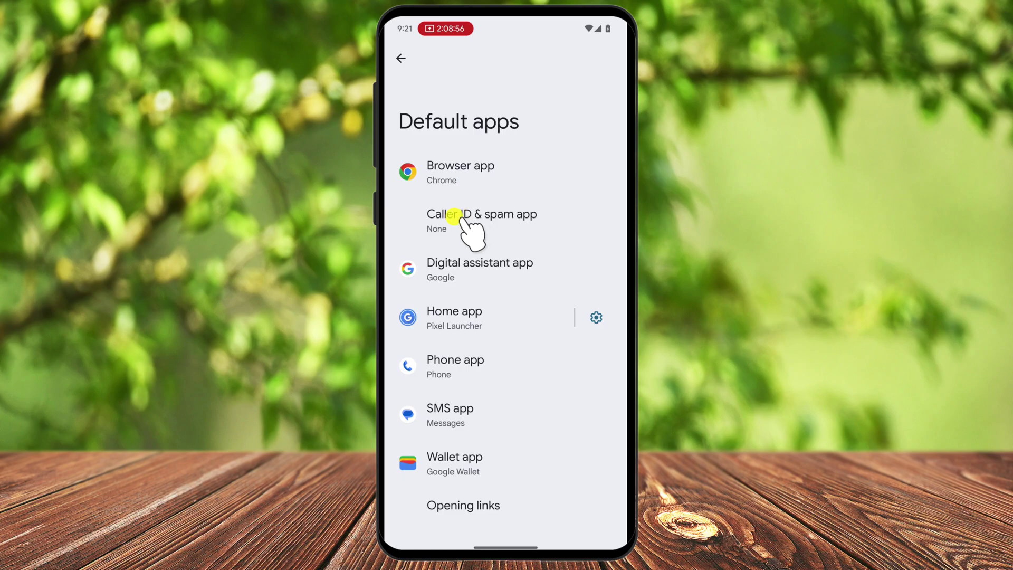
{"action": "left_click", "coordinate": [491, 221]}
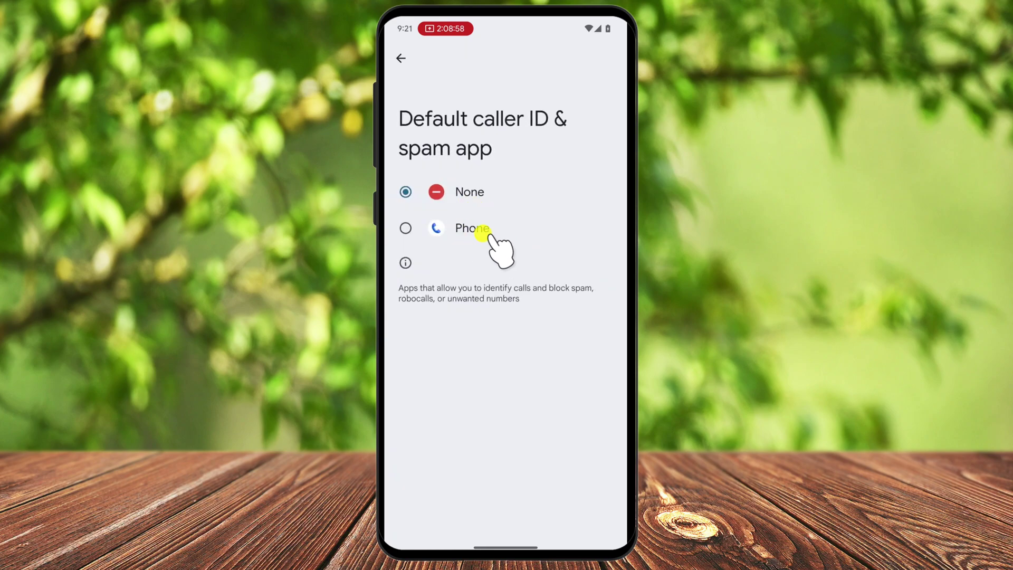
{"action": "left_click", "coordinate": [469, 243]}
{"action": "left_click", "coordinate": [402, 59]}
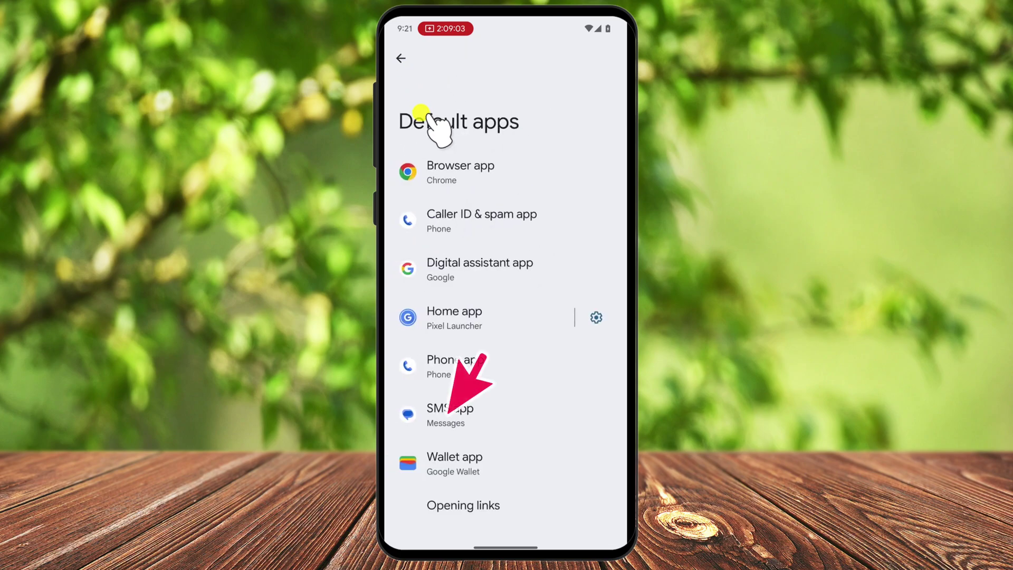